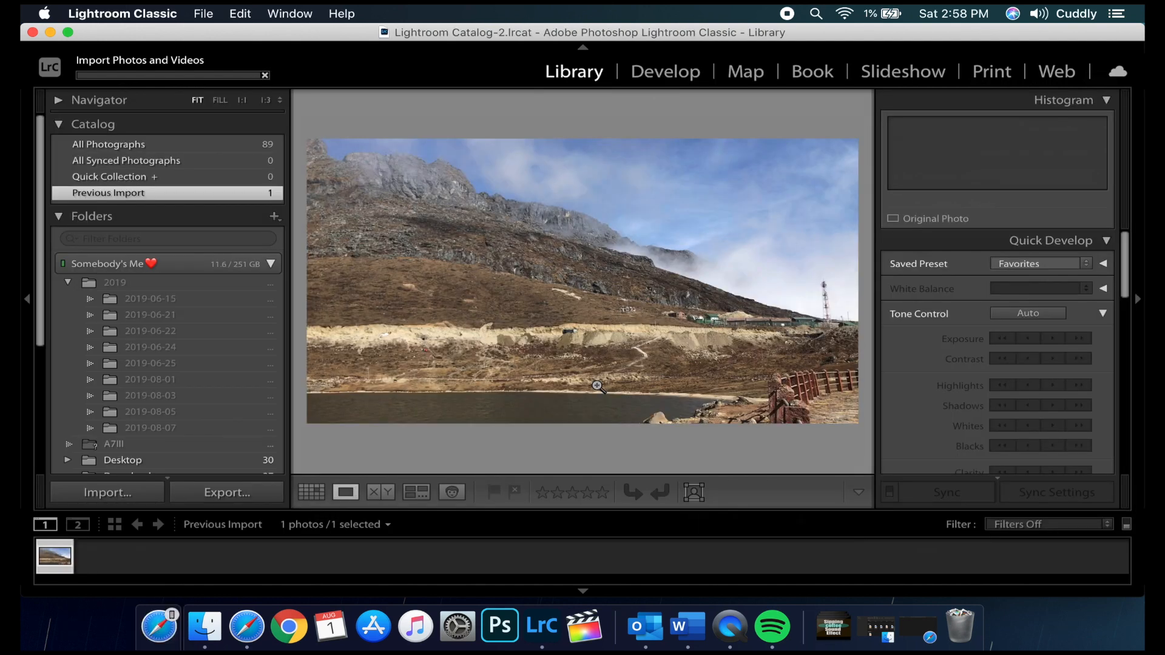
Import the video Turorial3.MOV from the Desktop folder into the catalog without moving it.
key(super+shift+i)
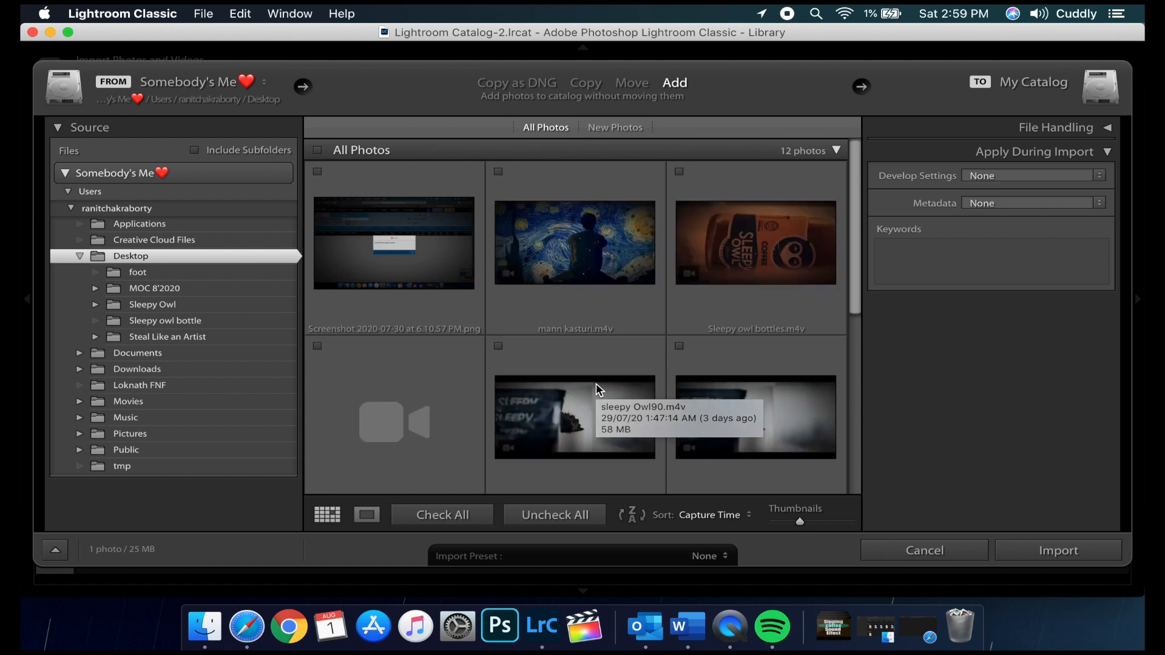
scroll(595, 383, down, 3)
click(1074, 557)
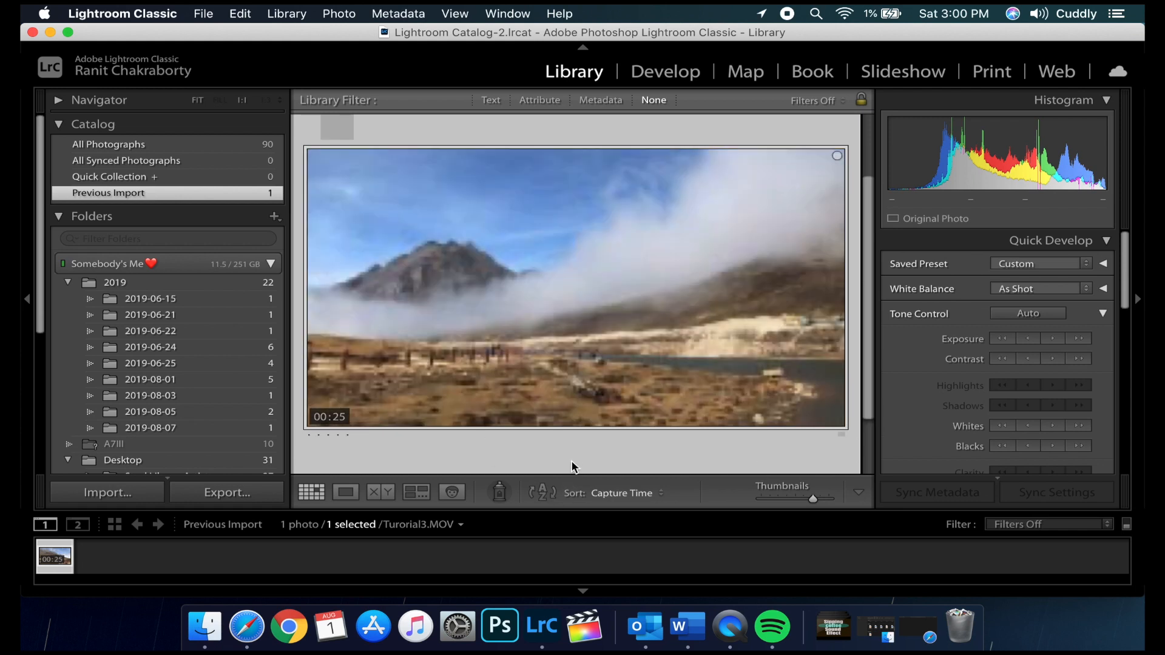
Try to open the imported video in the Develop module and return to the Library.
click(666, 74)
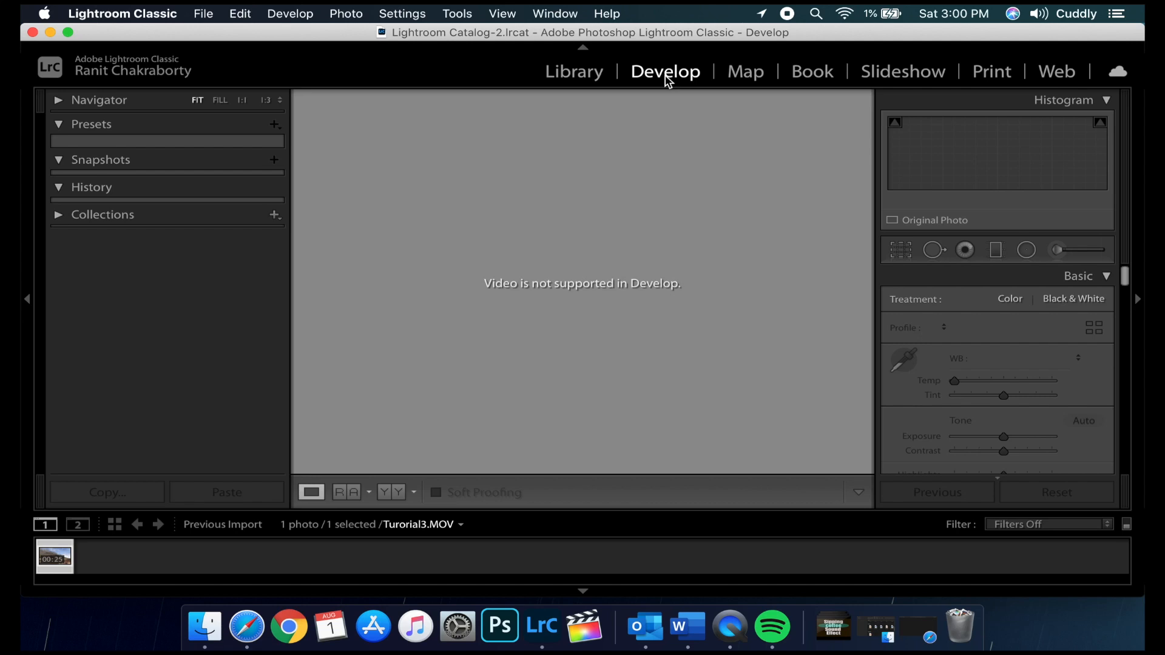
click(575, 73)
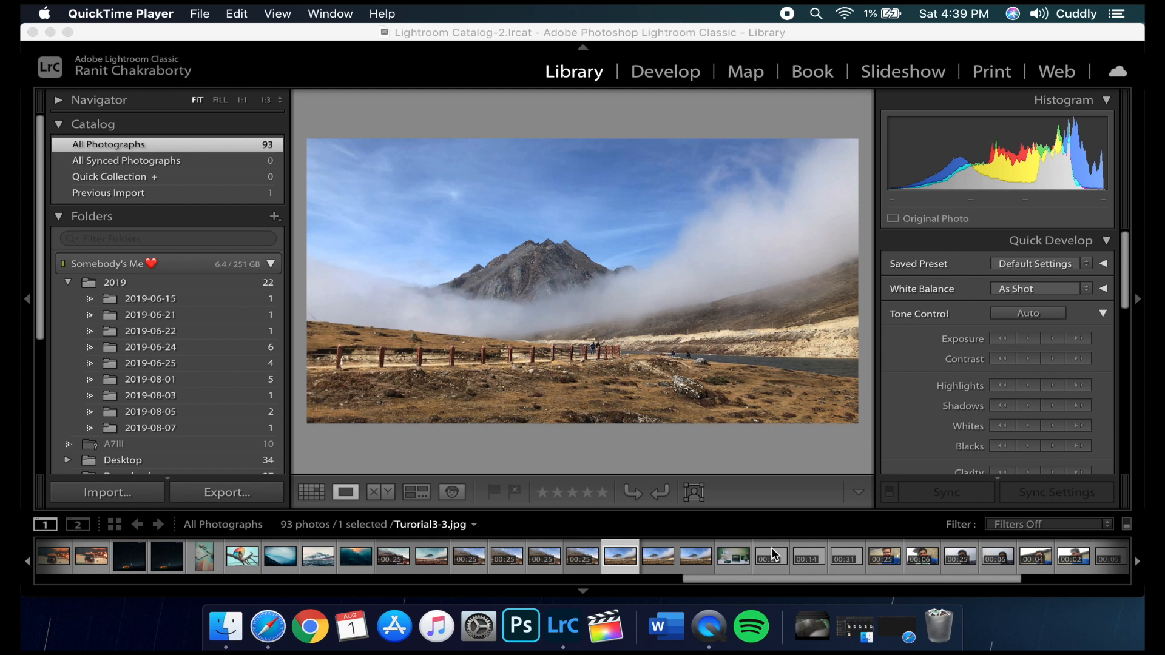
Capture a still frame from Turorial3.MOV at the 00:12 mark.
click(593, 555)
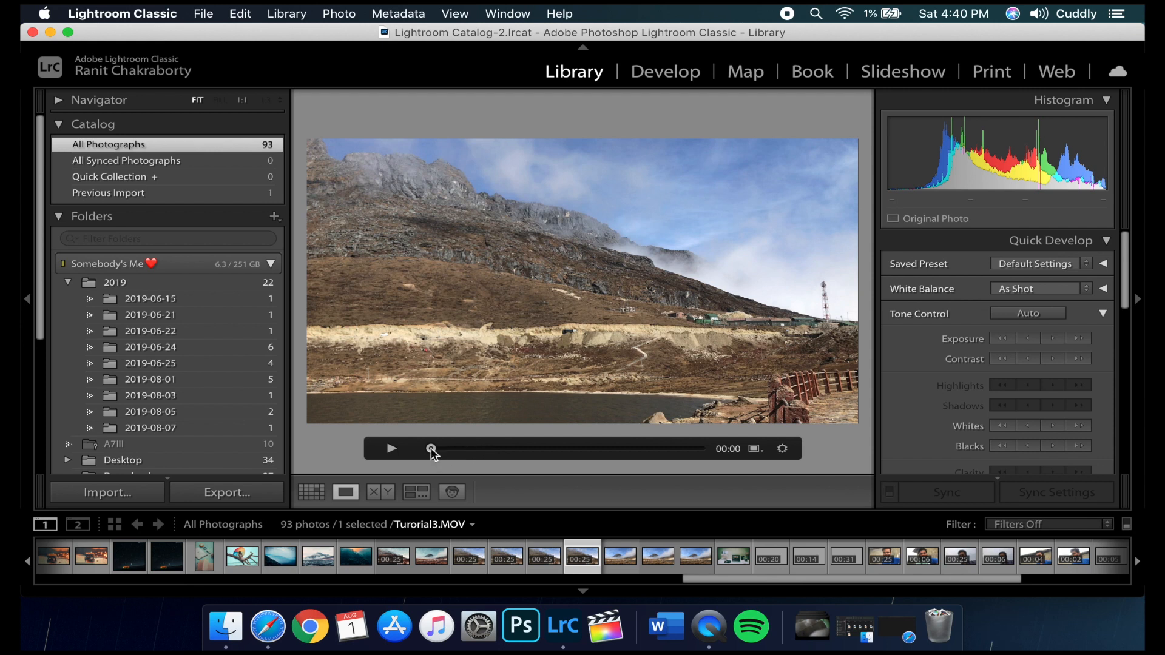
drag(430, 449, 571, 458)
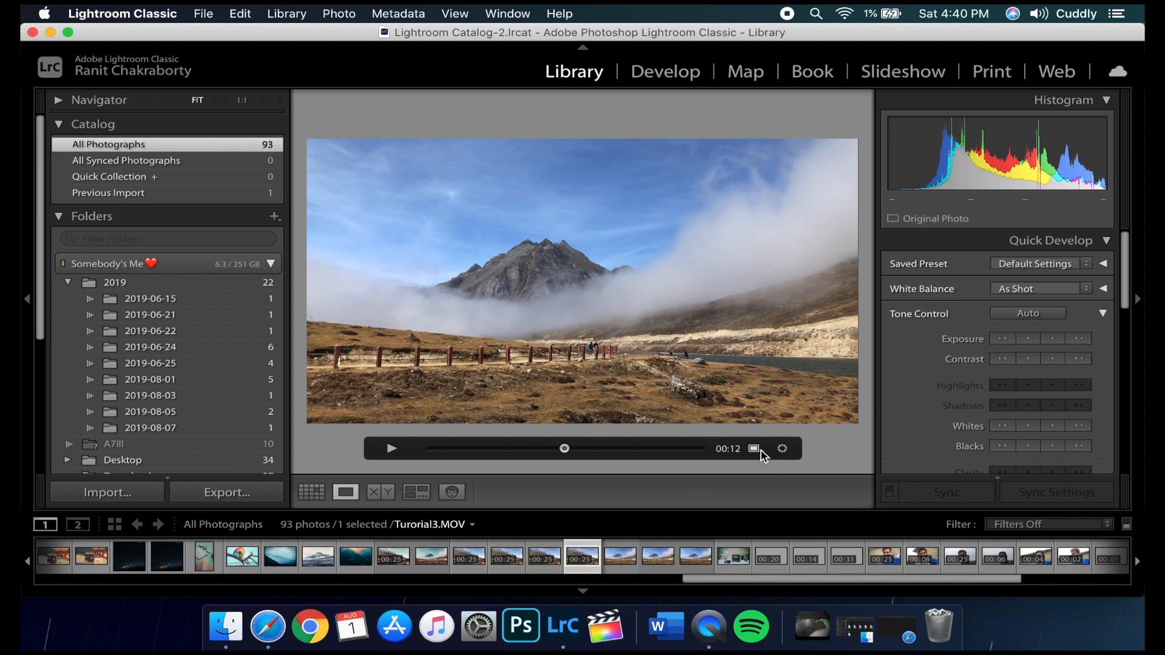
click(754, 449)
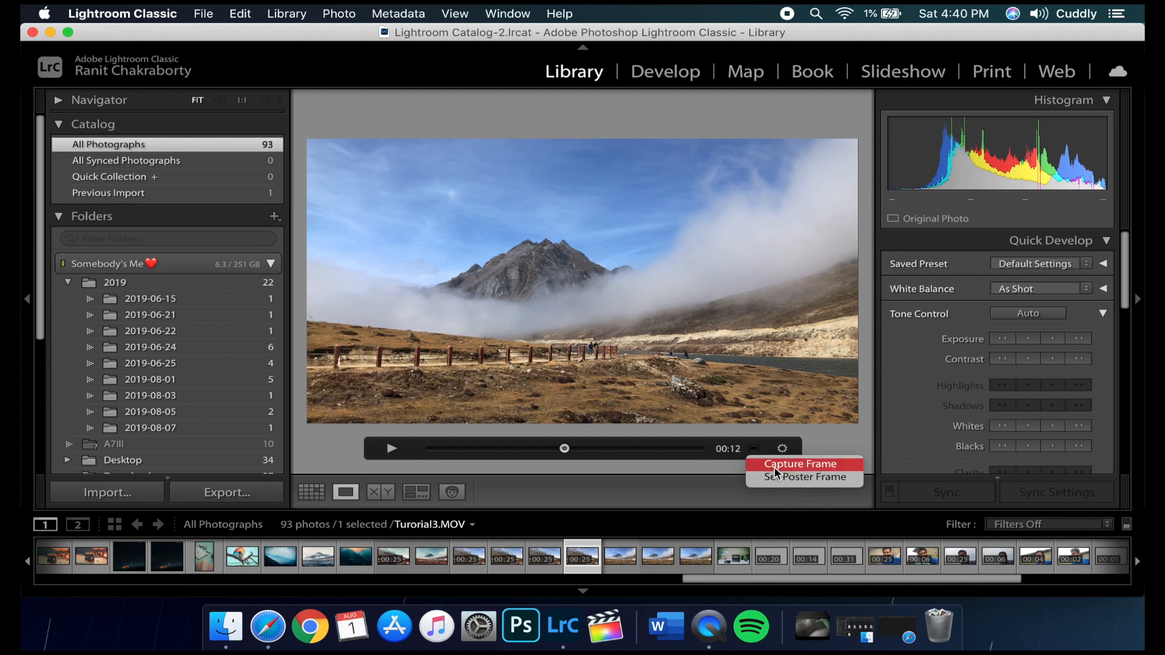
click(774, 467)
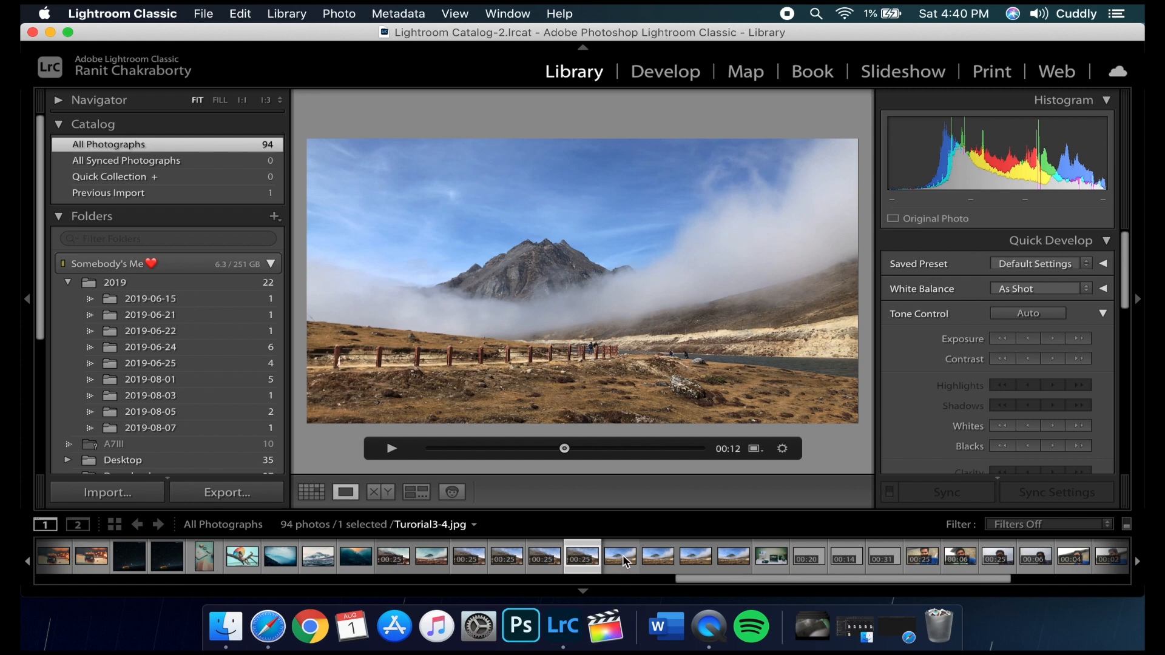
Open the captured frame Turorial3-4.jpg in Develop and apply preset 8 from the SKPRESETS 1 group.
click(622, 554)
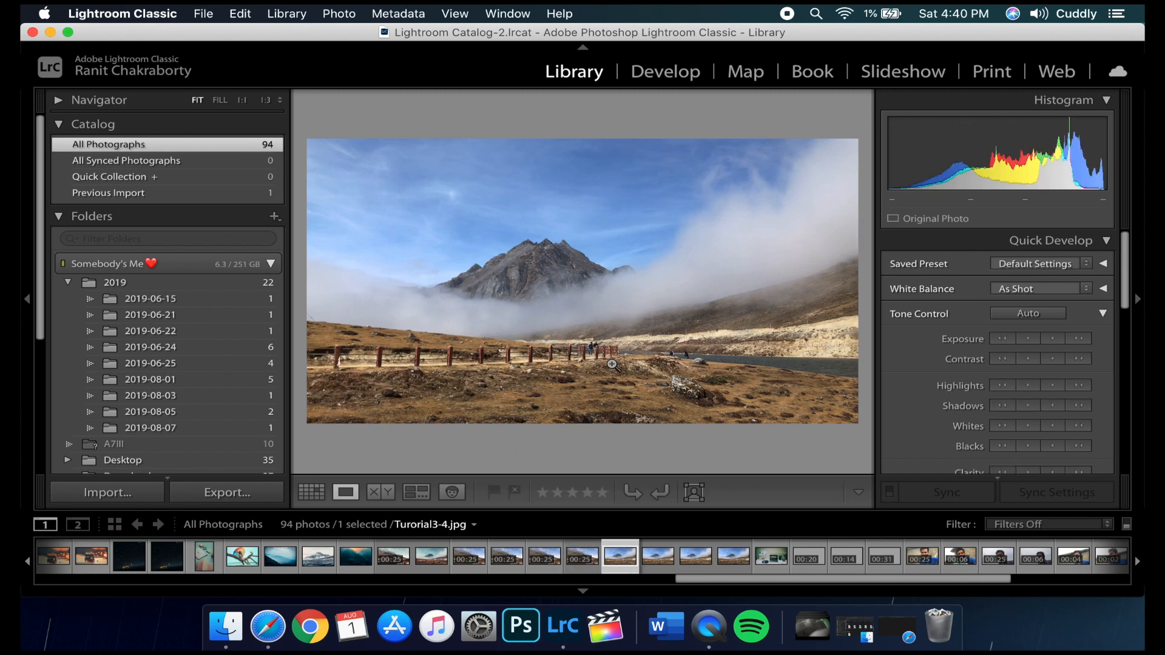
click(685, 77)
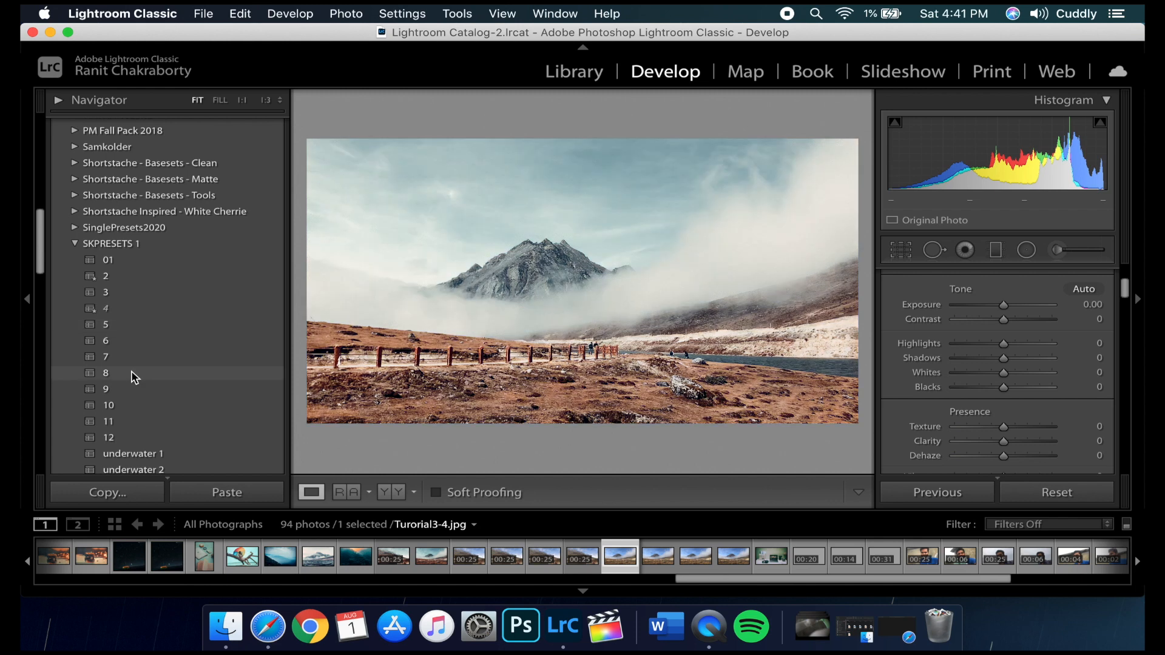
click(132, 372)
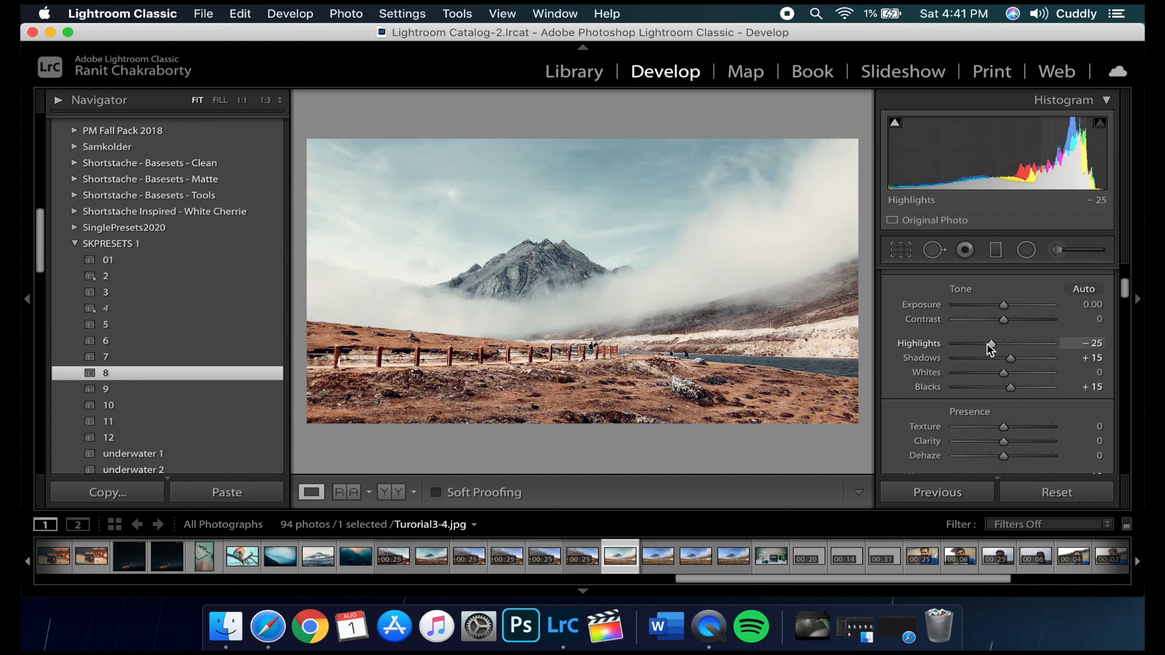
Adjust the frame's tone and presence: Highlights −100, Whites −46, Clarity +34 and Contrast +13.
drag(990, 344, 952, 344)
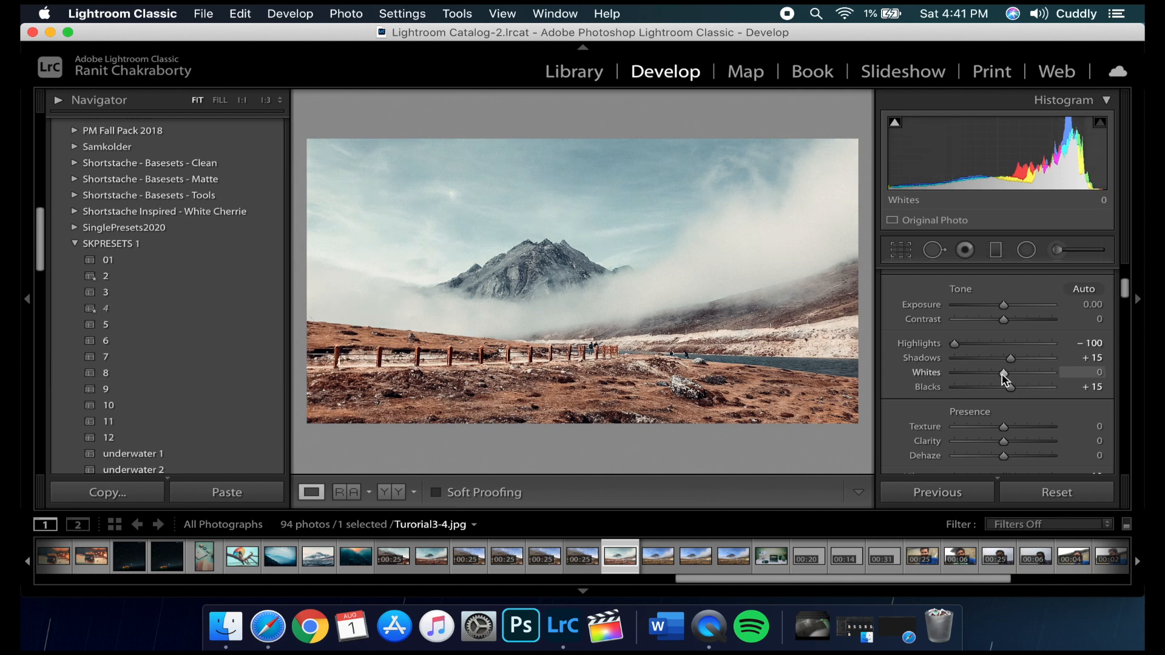
drag(1002, 373, 979, 373)
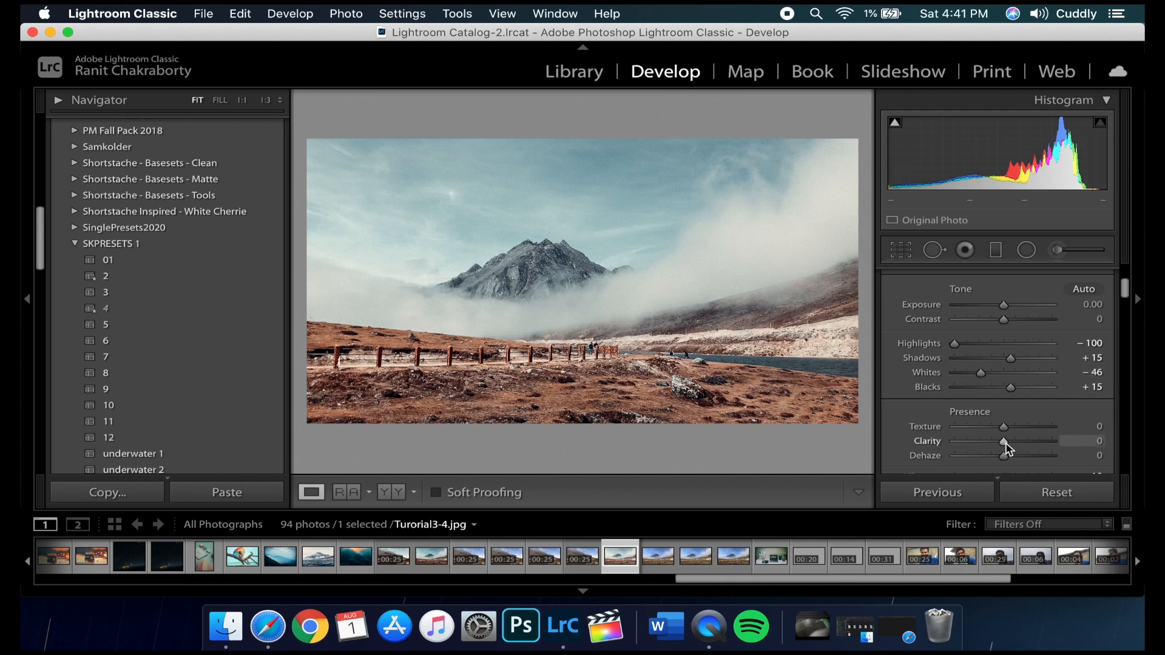
drag(1005, 442, 1023, 449)
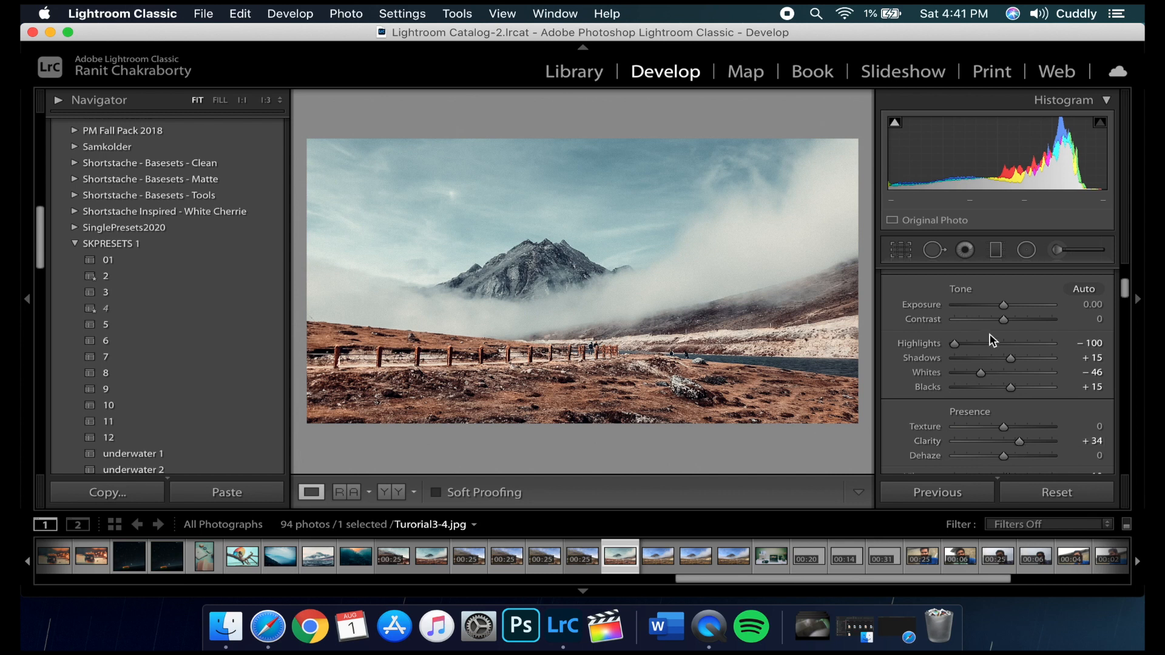
drag(1001, 321, 1006, 322)
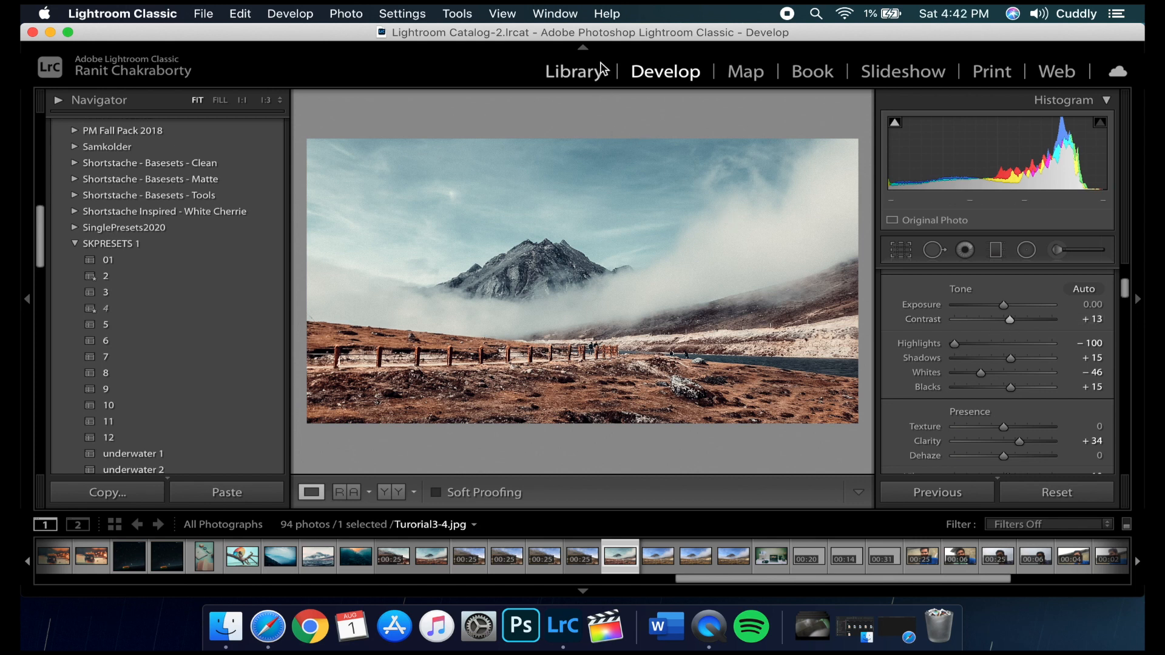
Return to the Library and copy the edited frame's develop settings, keeping the preselected set of adjustments.
click(582, 73)
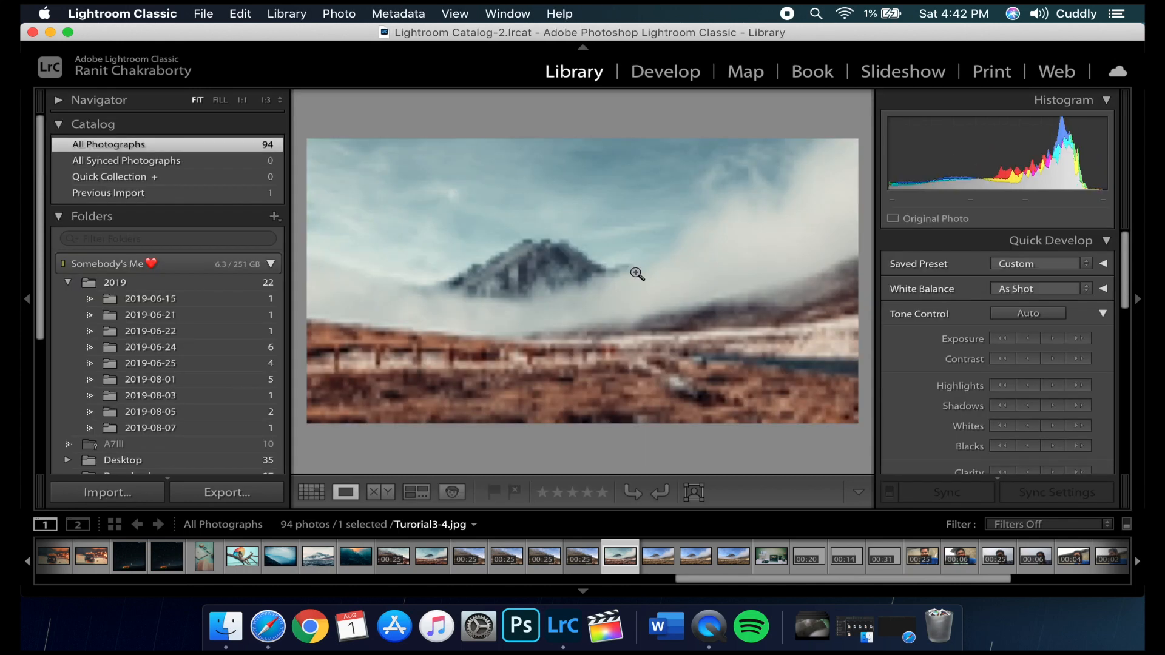
right_click(636, 272)
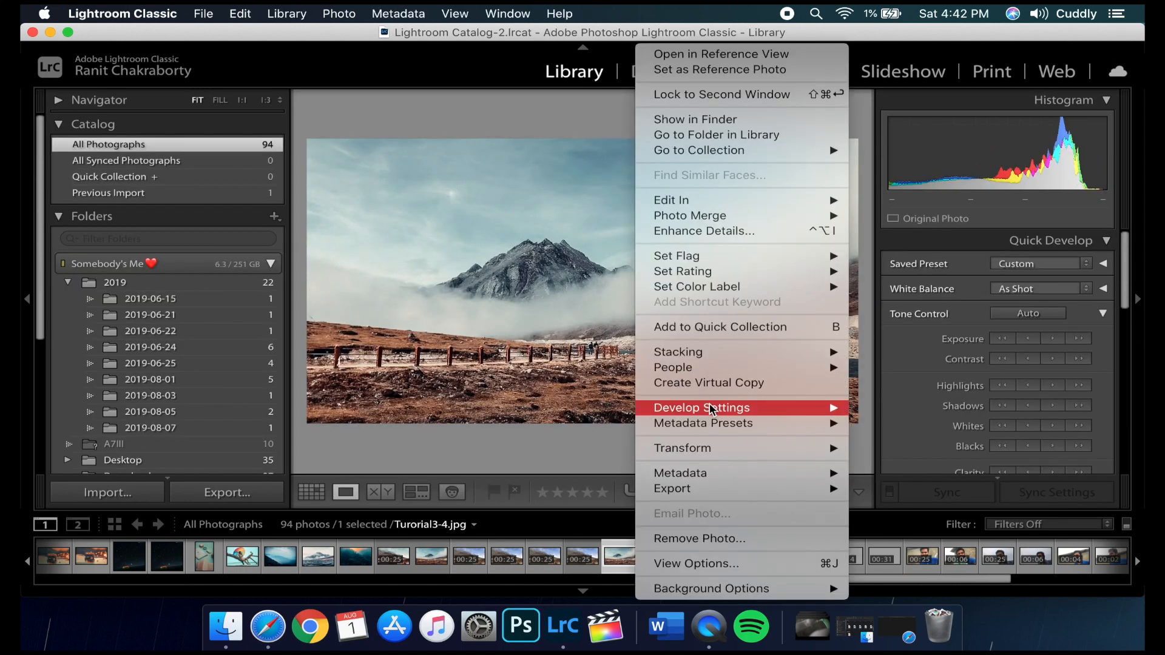
mouse_move(710, 407)
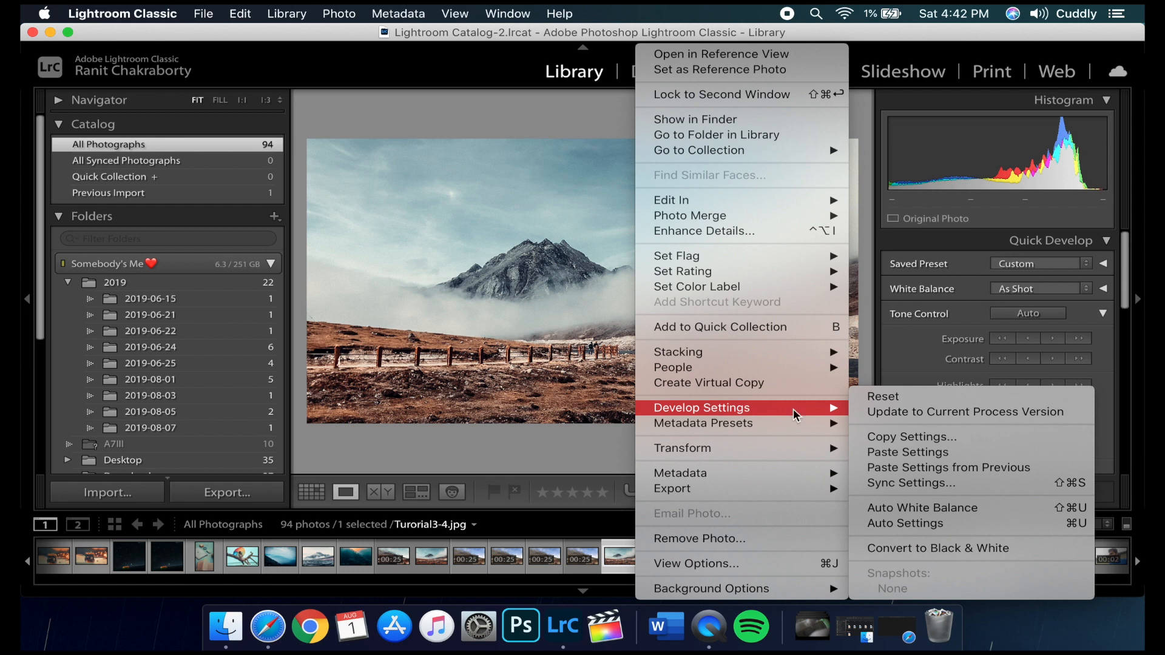
click(886, 445)
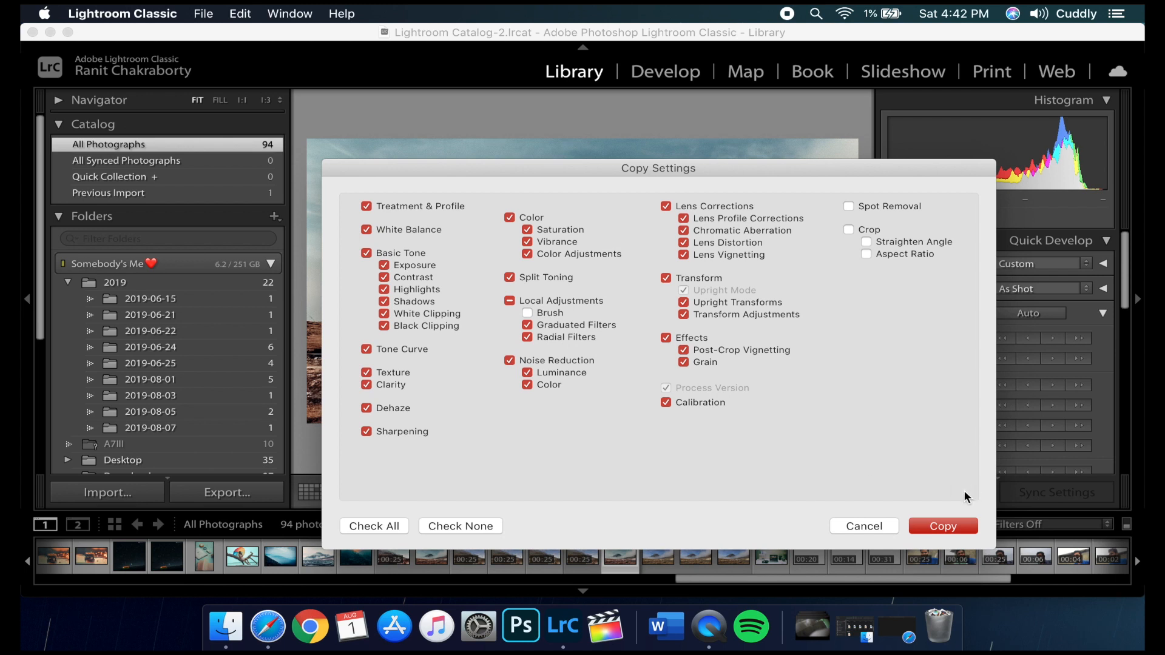
click(929, 525)
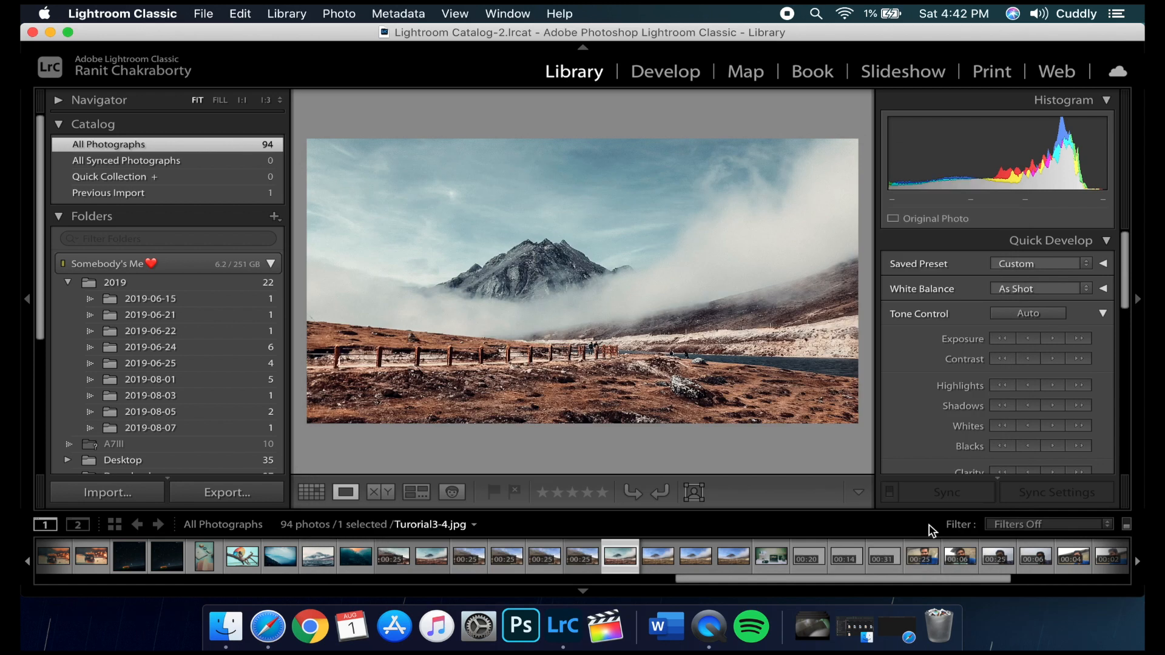
Paste the copied develop settings onto the video Turorial3.MOV.
click(584, 558)
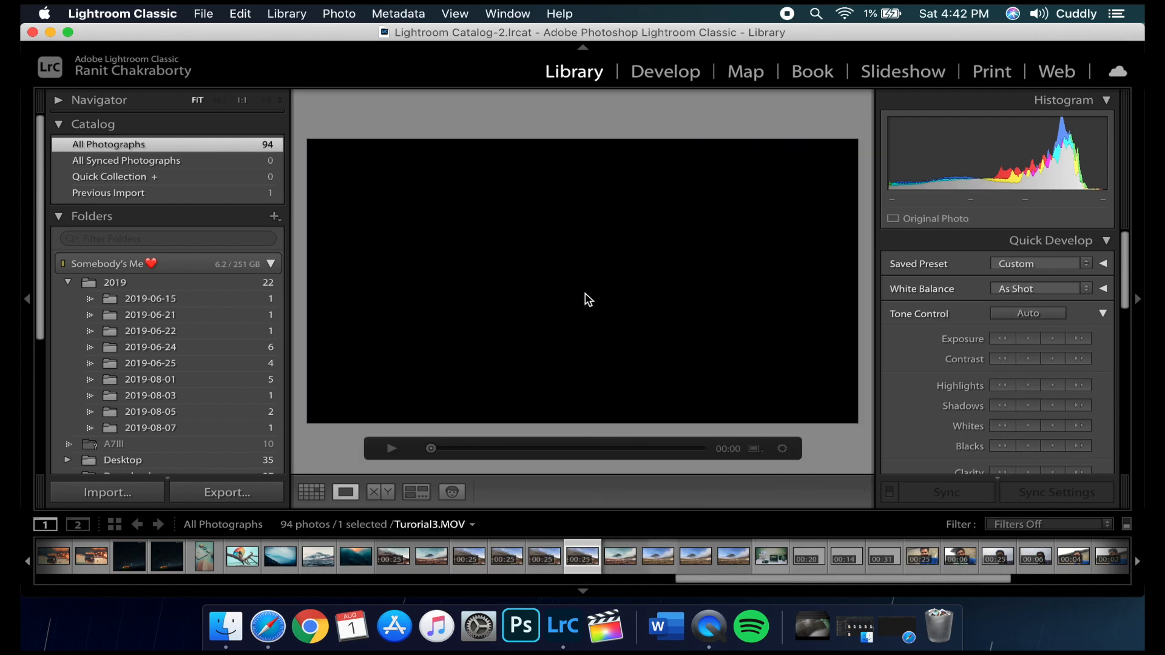
right_click(587, 315)
mouse_move(686, 393)
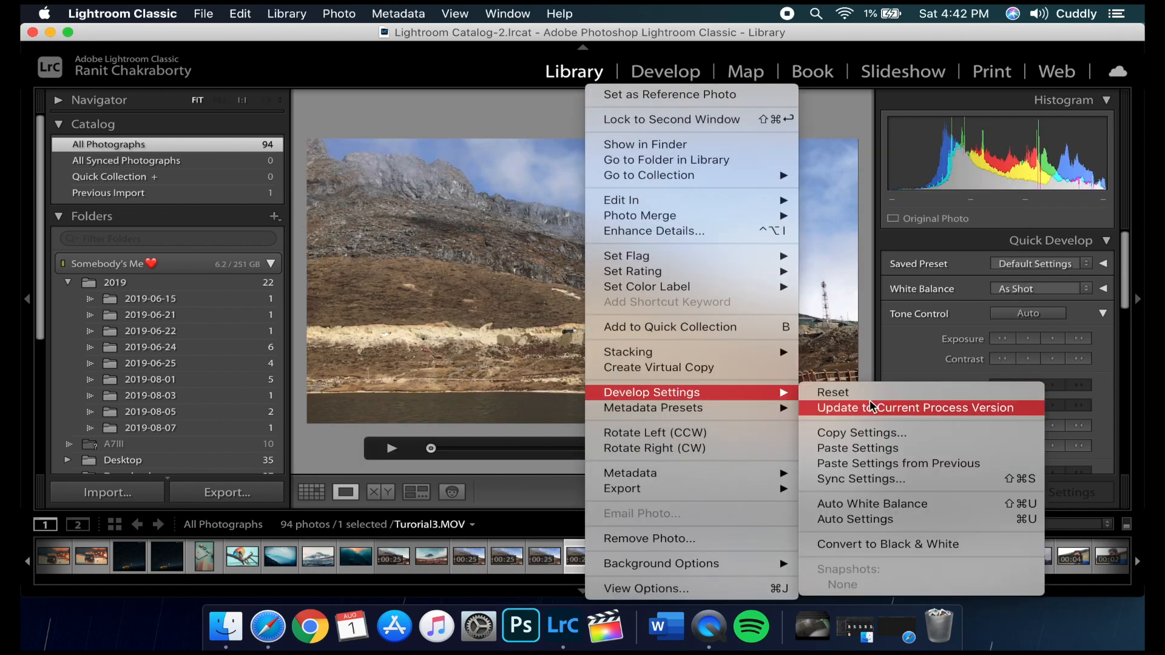
click(865, 448)
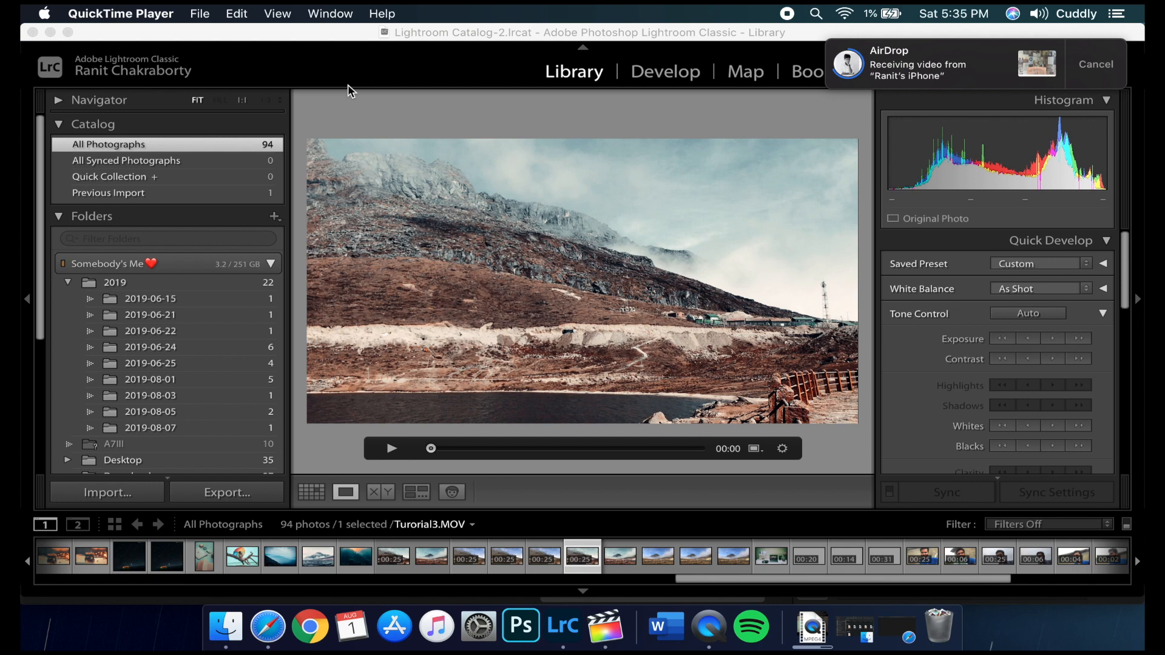
Export the graded video to the Desktop folder with the custom name pos, in H.264 format at Max quality.
click(348, 85)
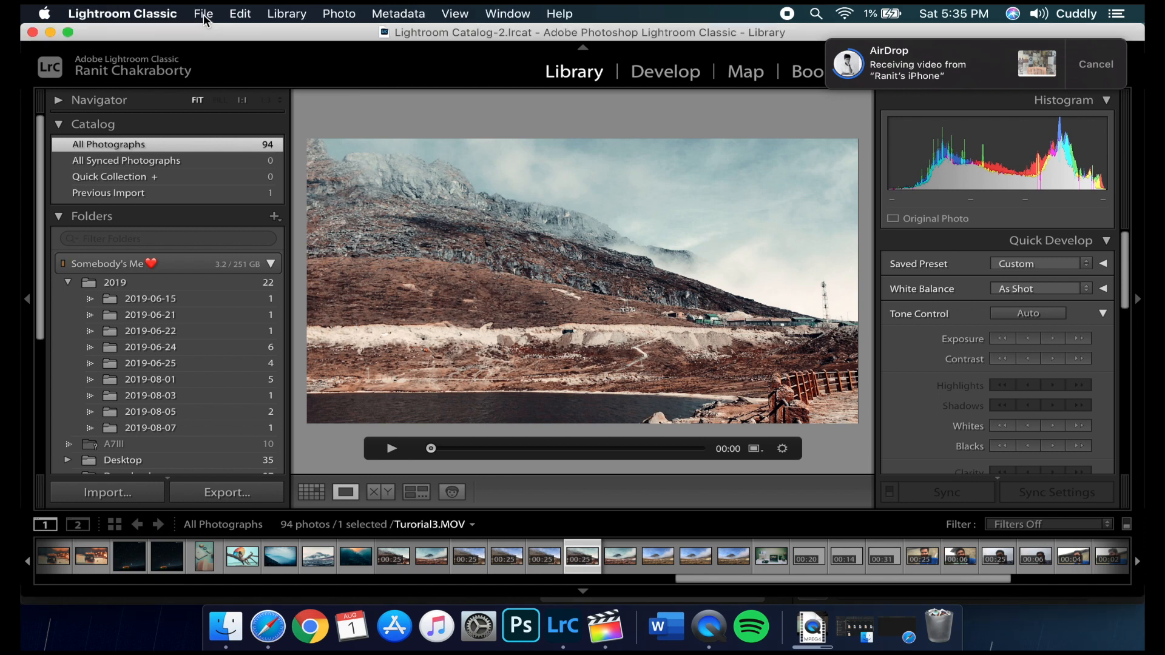
click(203, 13)
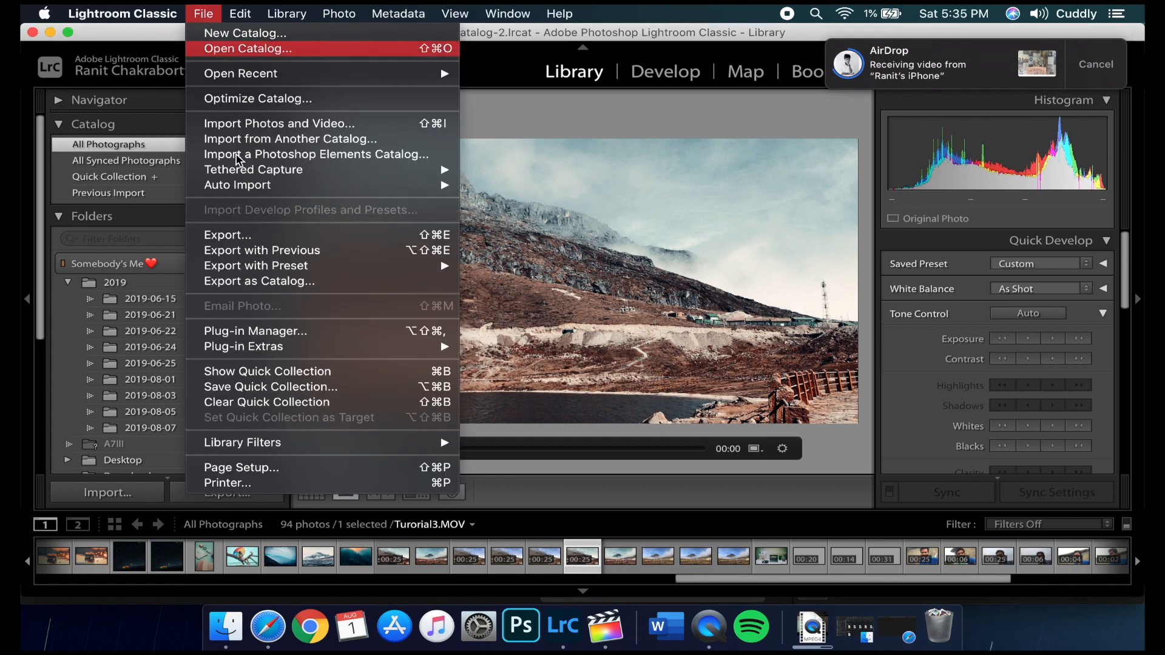
click(254, 234)
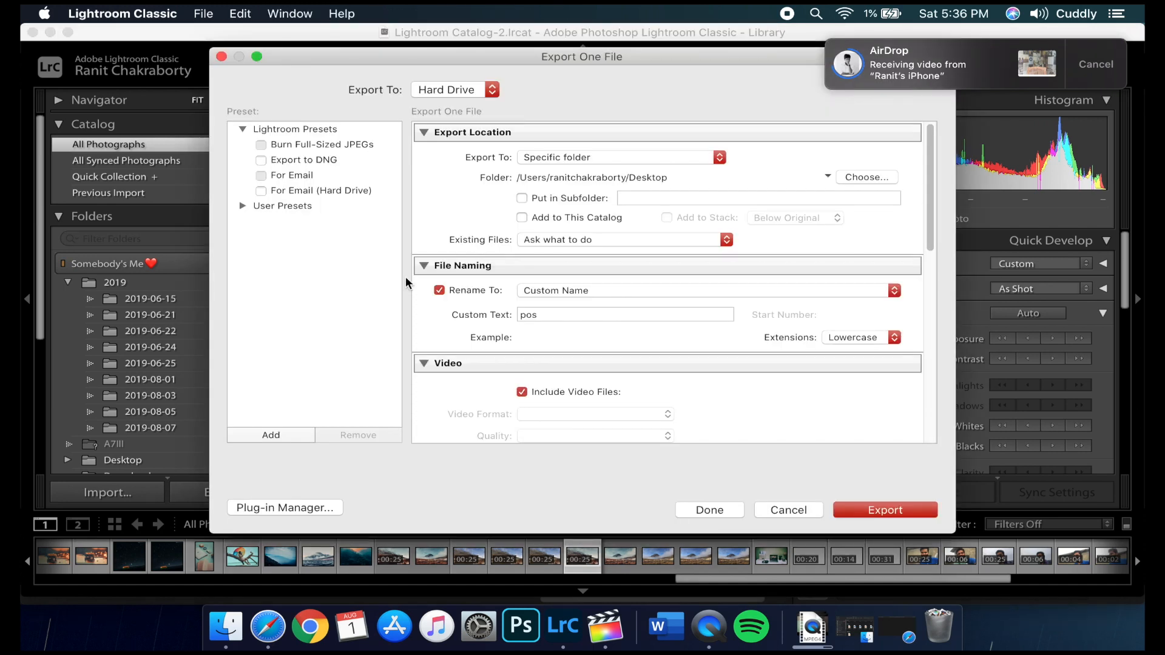
click(862, 177)
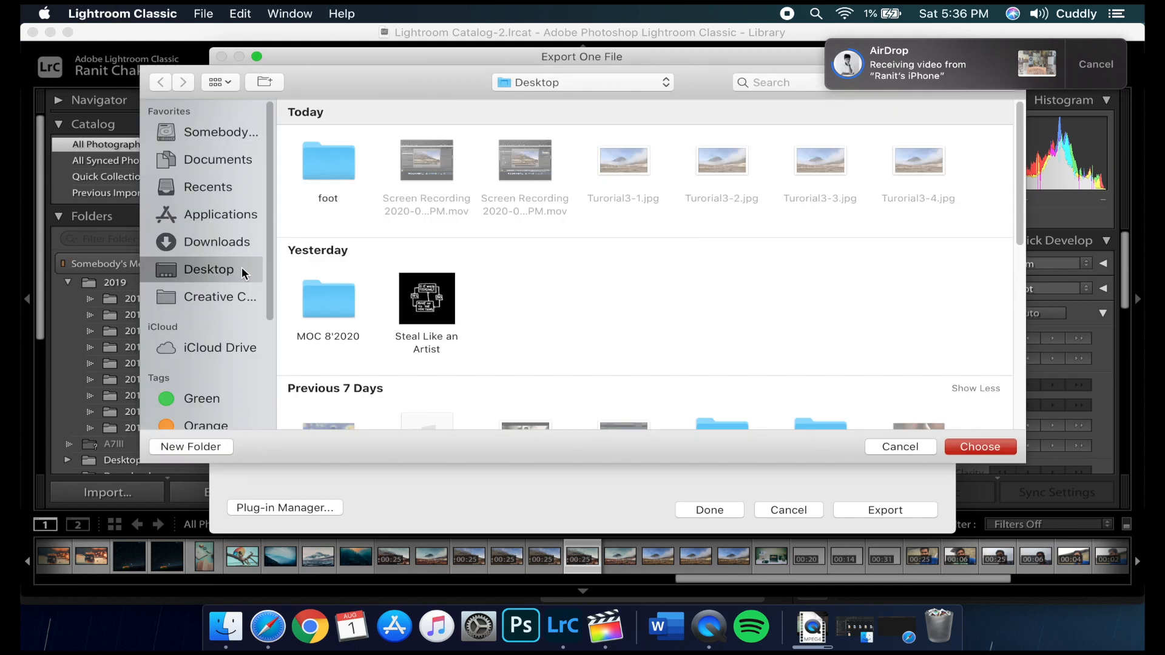
click(969, 449)
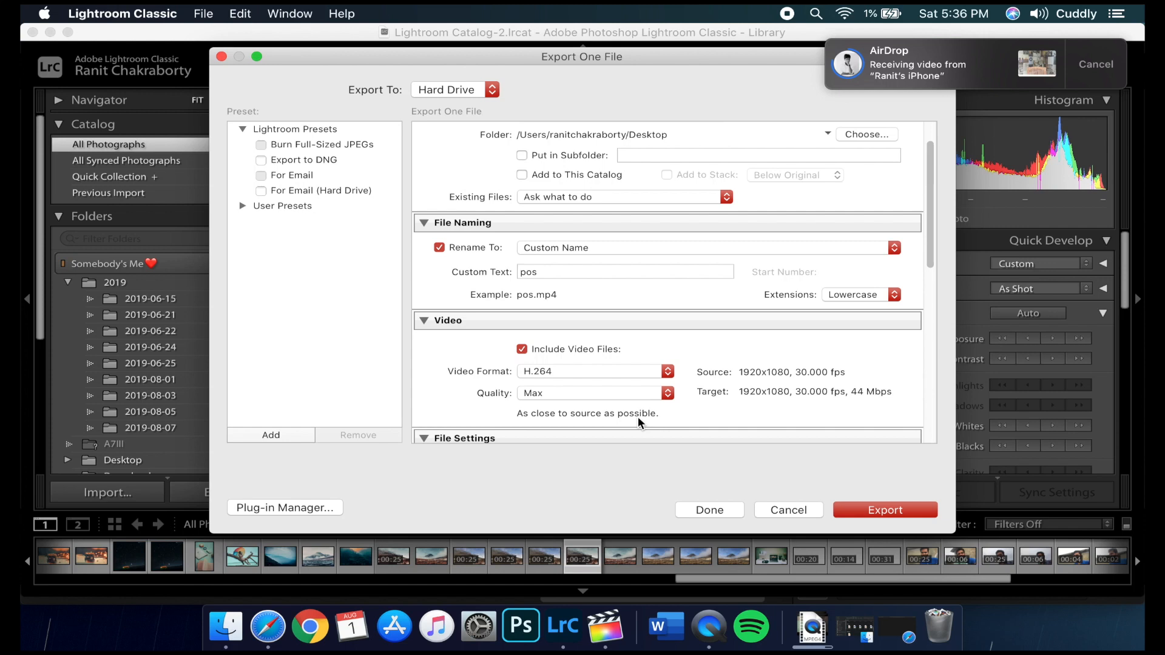
scroll(638, 417, down, 5)
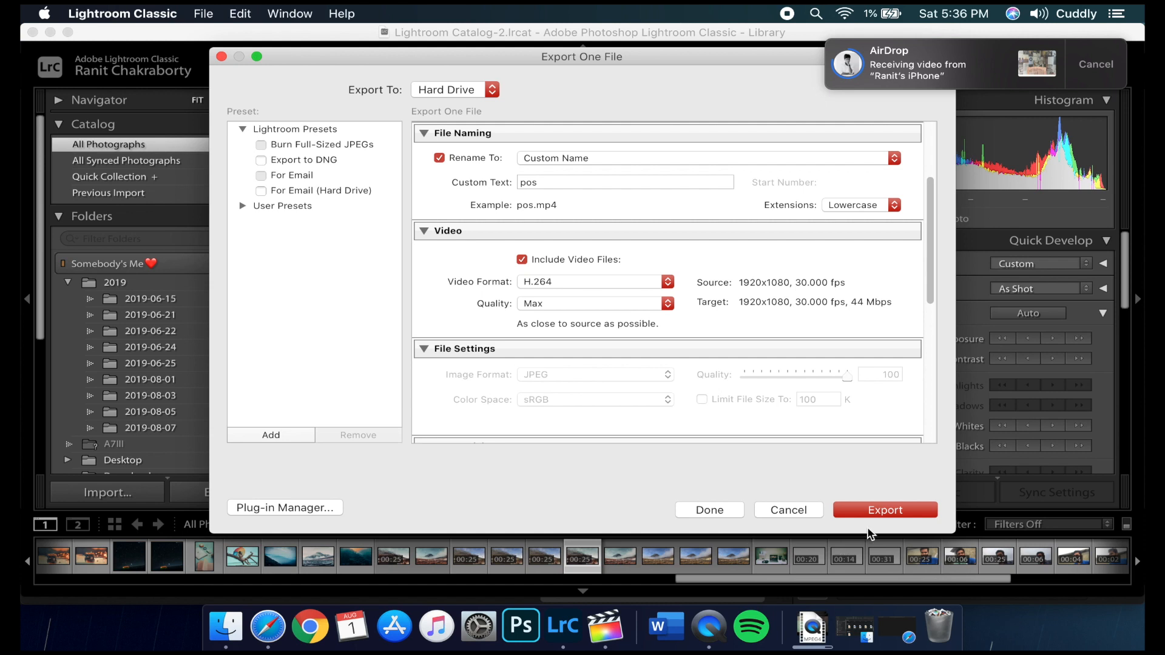
click(865, 508)
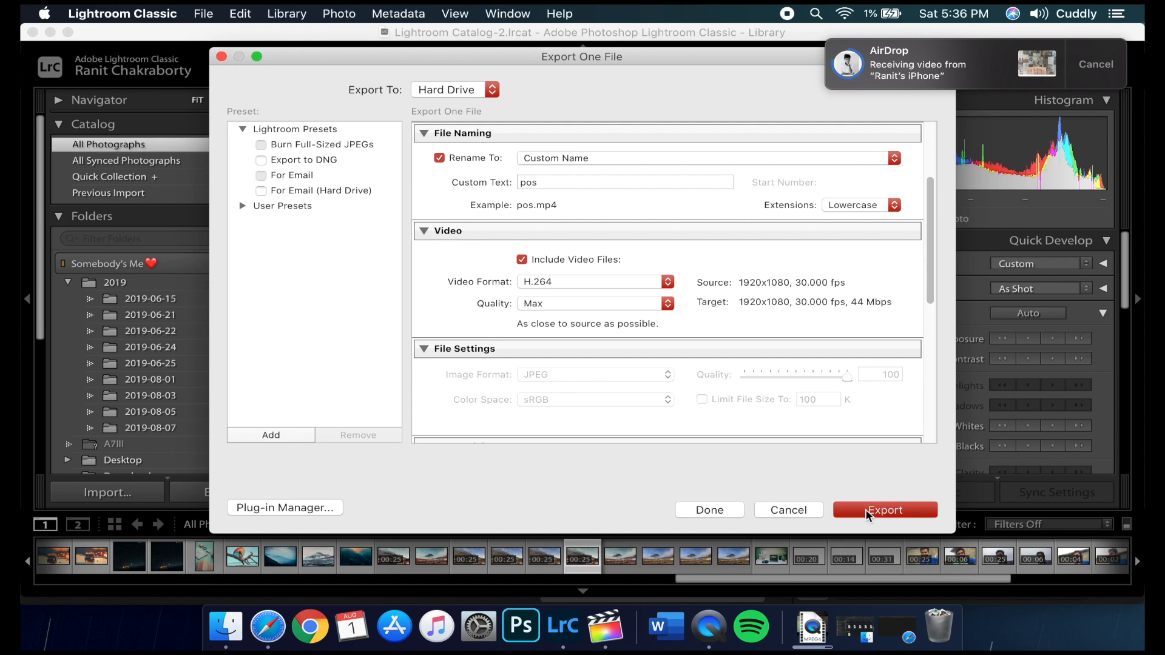